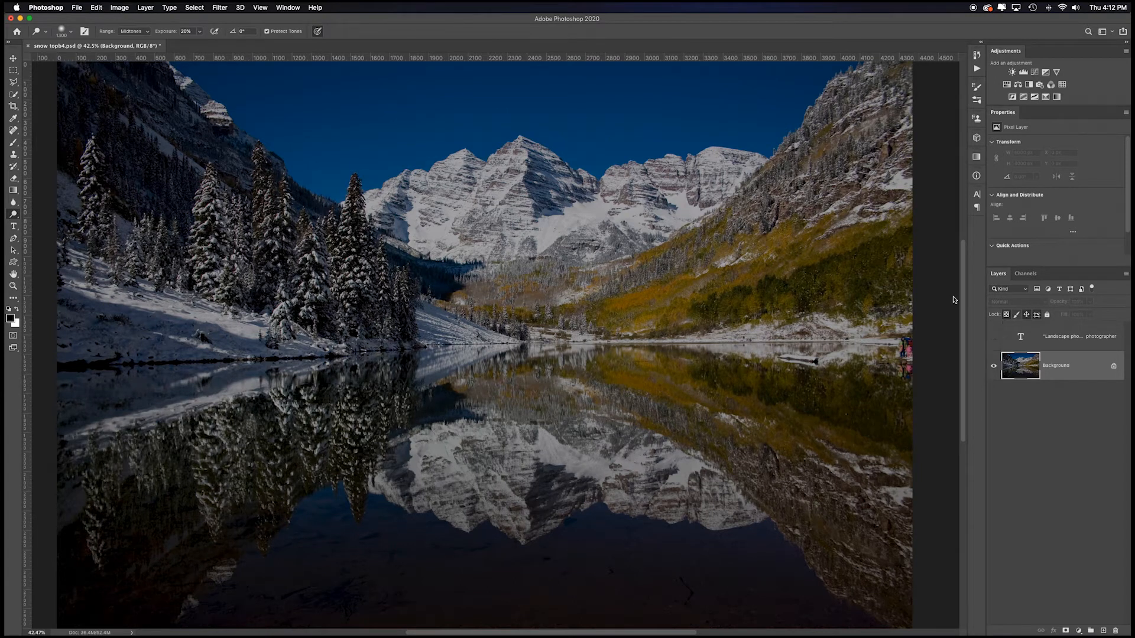
Step: Remove the people on the lake's far right shoreline with the Spot Healing Brush, using an enlarged brush
left_click(17, 135)
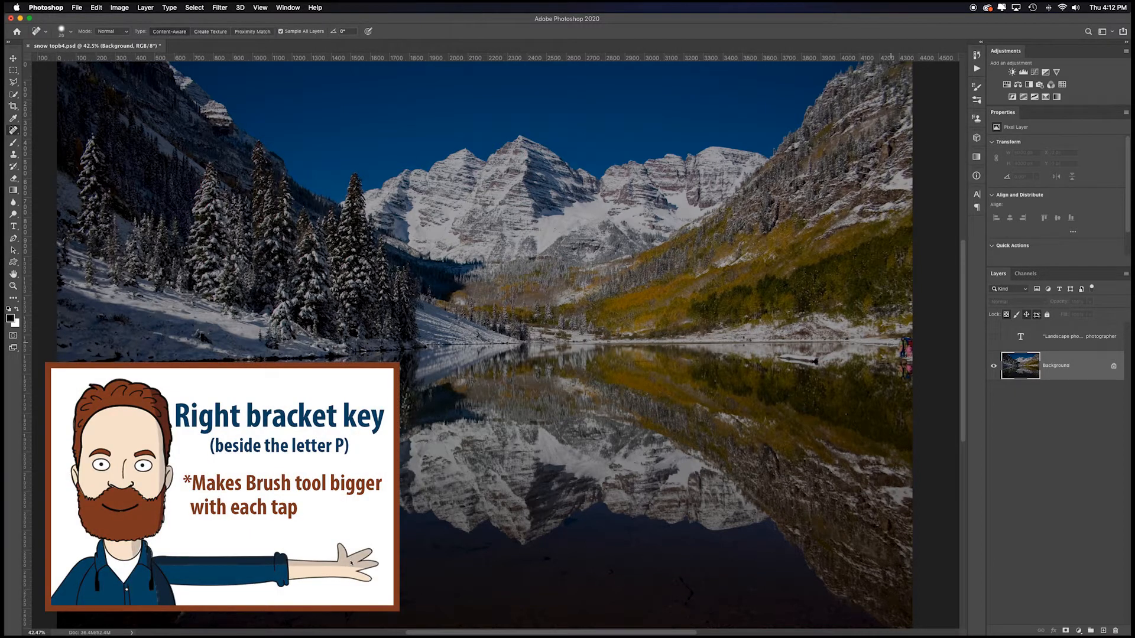
key("bracketright")
key("bracketright")
key("bracketright")
key("bracketright")
key("bracketright")
key("bracketright")
key("bracketright")
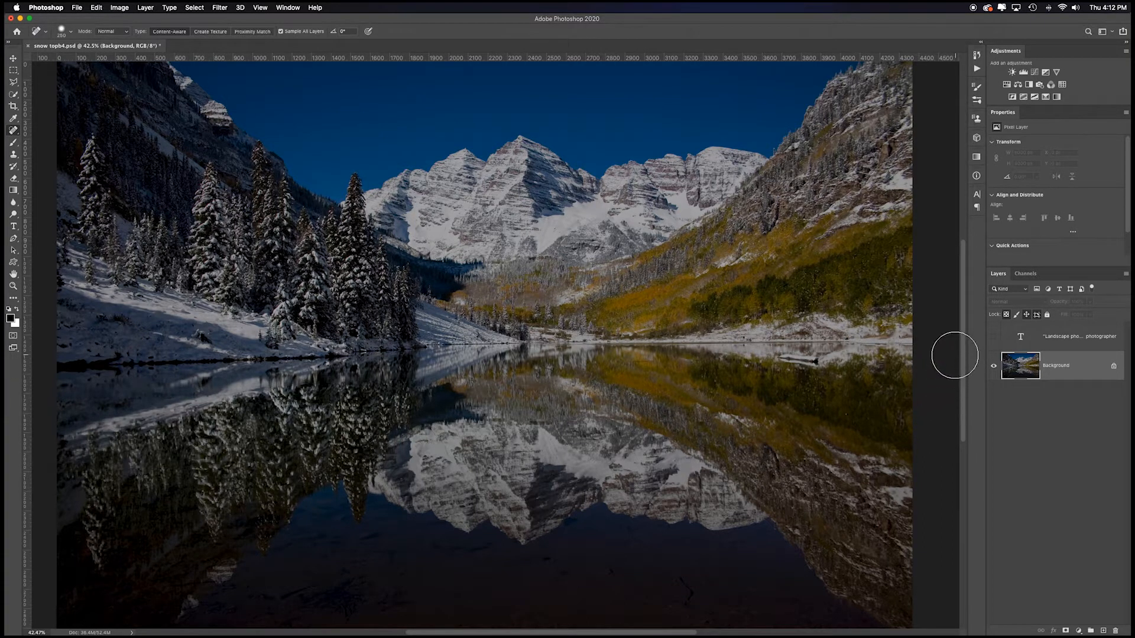
Step: Clean up the healed patch on the far right shoreline with the Clone Stamp, using an enlarged brush
scroll(957, 358, "left", 3)
key("s")
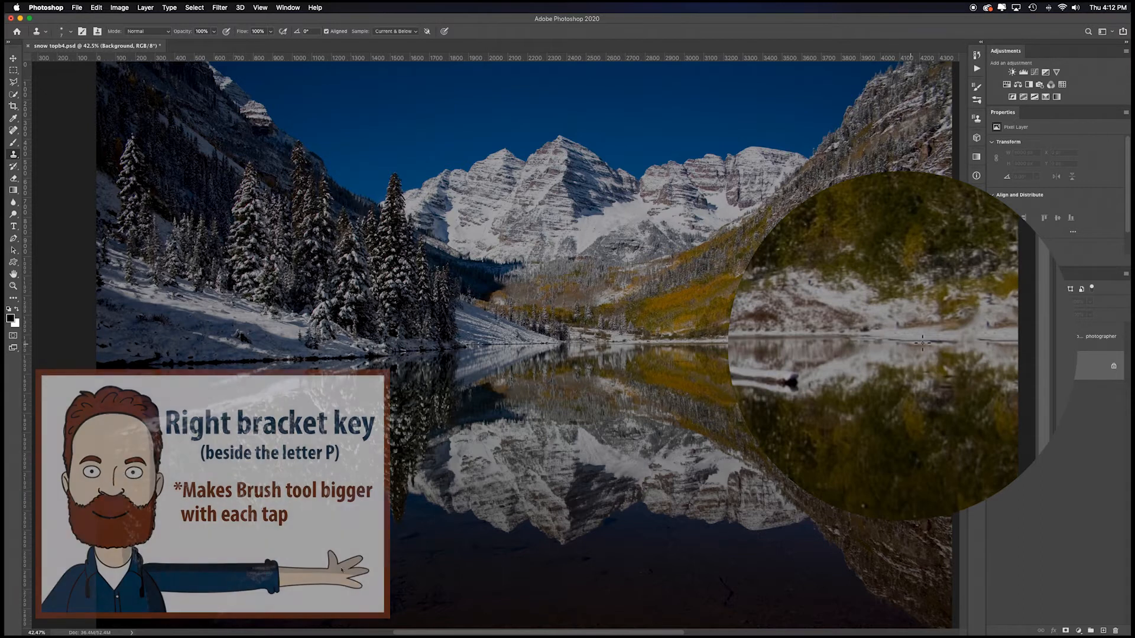
key("bracketright")
key("bracketright")
key("bracketright")
key("bracketright")
key("bracketright")
key("bracketright")
key("bracketright")
key("bracketright")
key("bracketright")
key("bracketright")
key("bracketright")
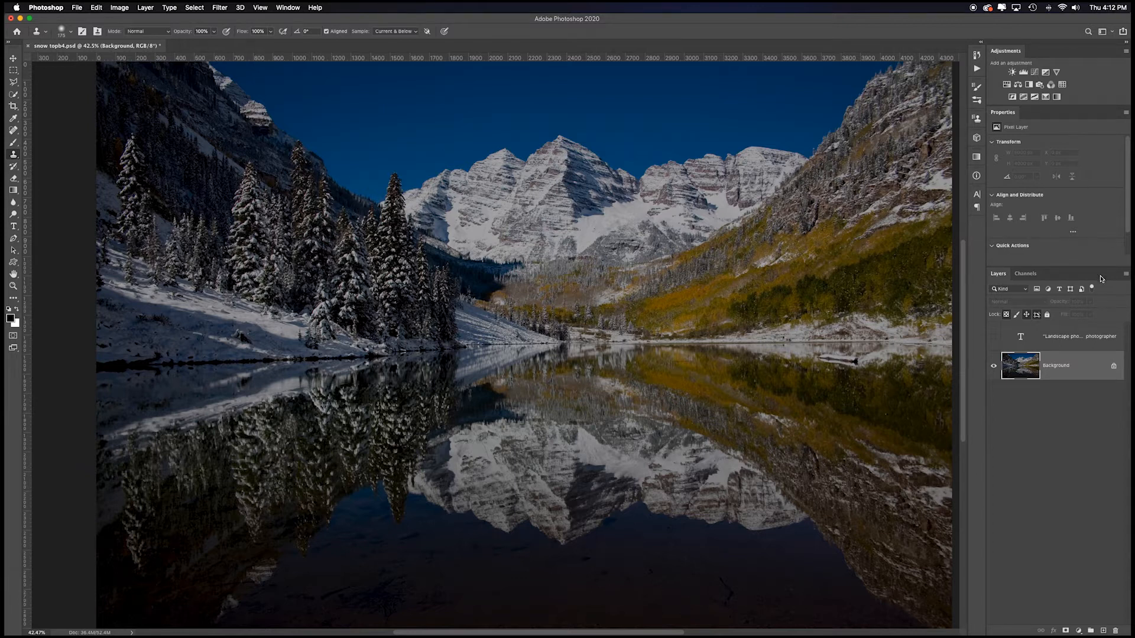
Step: Add a Levels adjustment layer with the white input level at 171 and the midtones at 0.83
left_click(1024, 72)
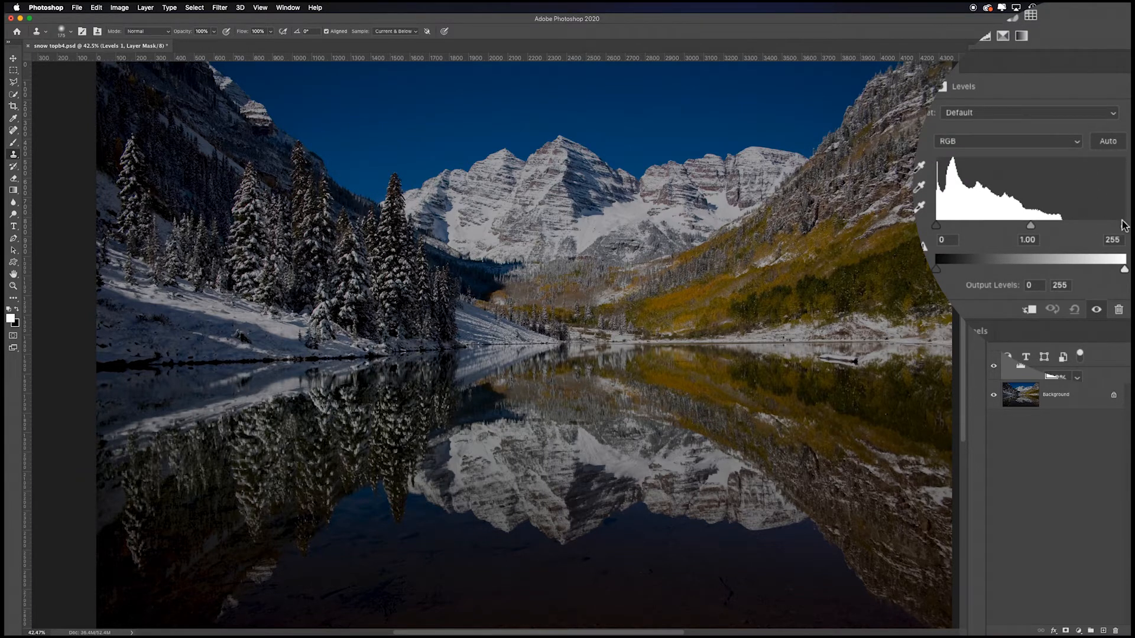
left_click_drag(1125, 226, 1063, 228)
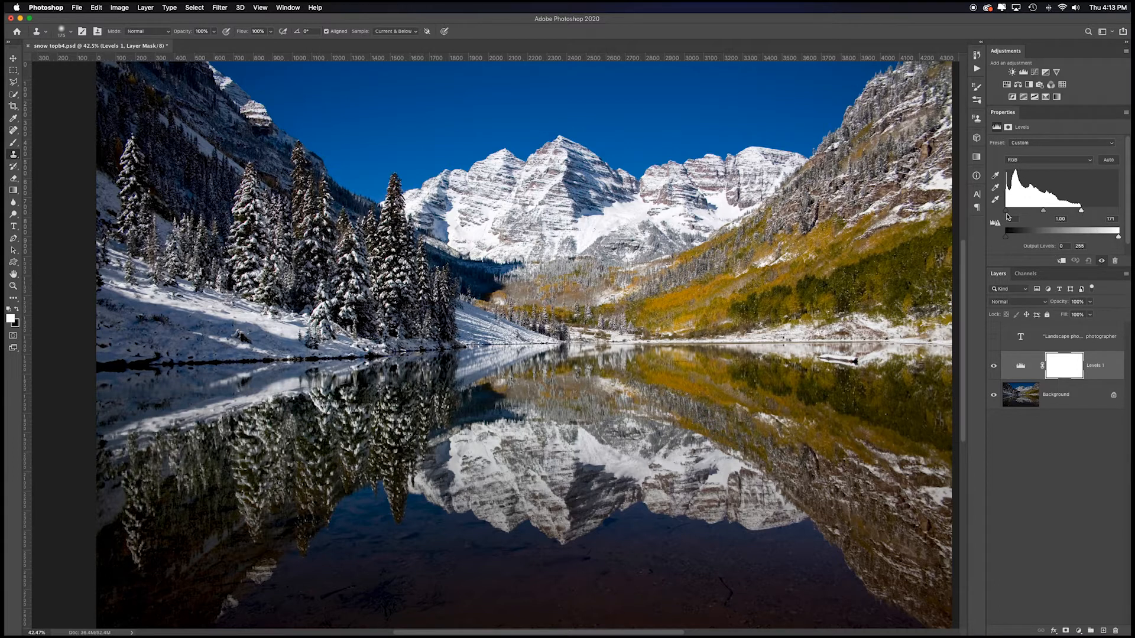
left_click_drag(1044, 211, 1048, 214)
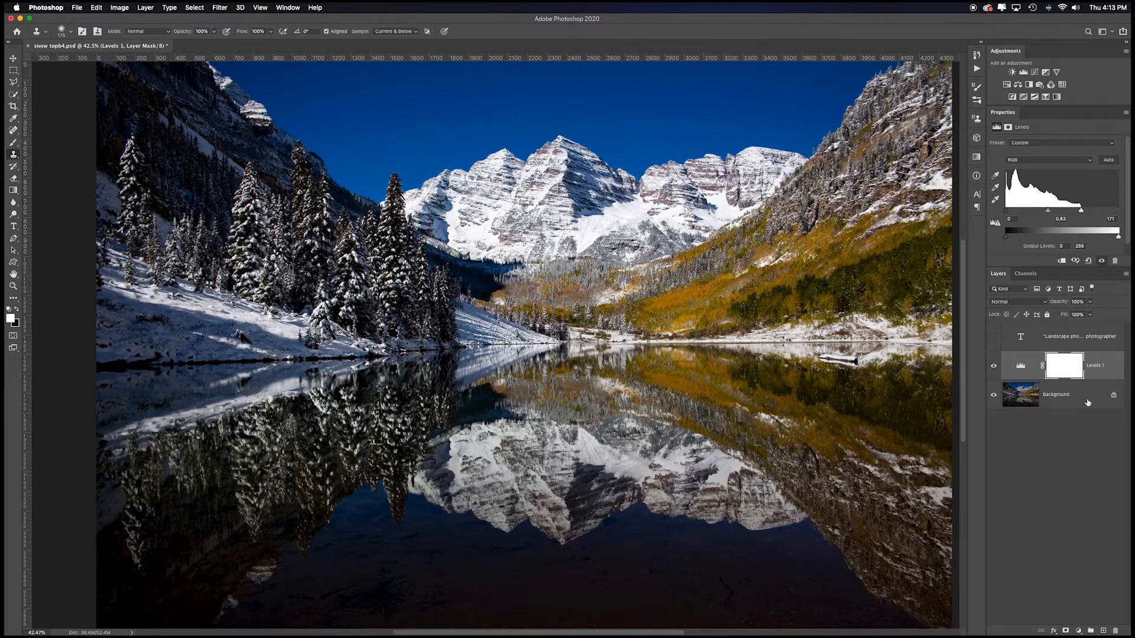
Step: Lighten the mountain and tree reflections on the Background layer with the Dodge tool, set to Midtones at 20% exposure
left_click(1086, 402)
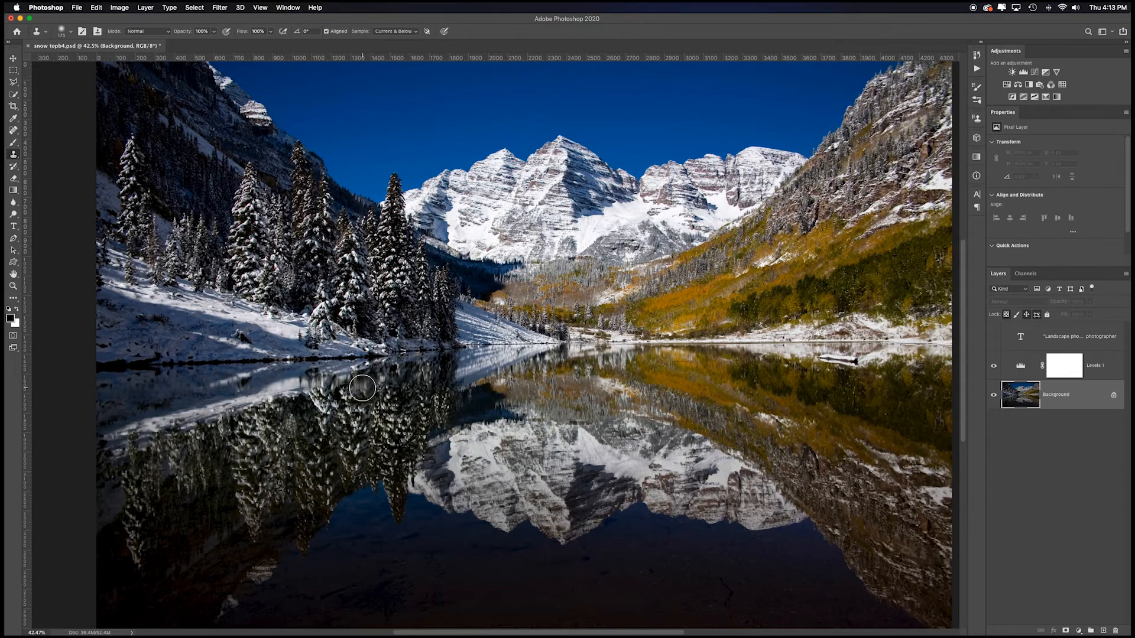
left_click(13, 214)
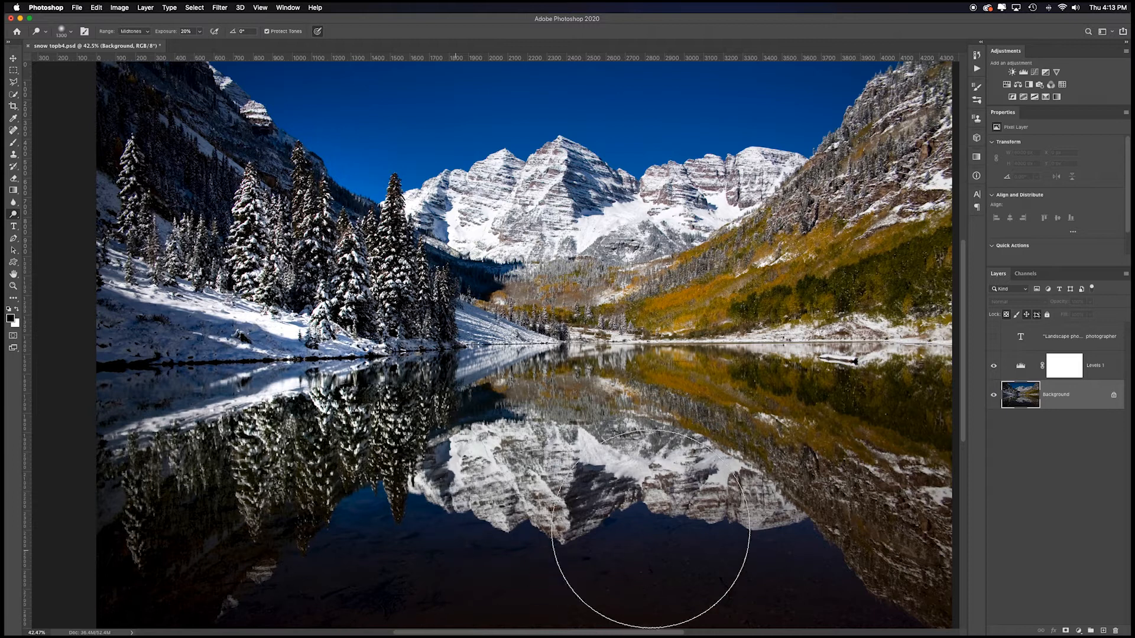
left_click_drag(754, 483, 759, 502)
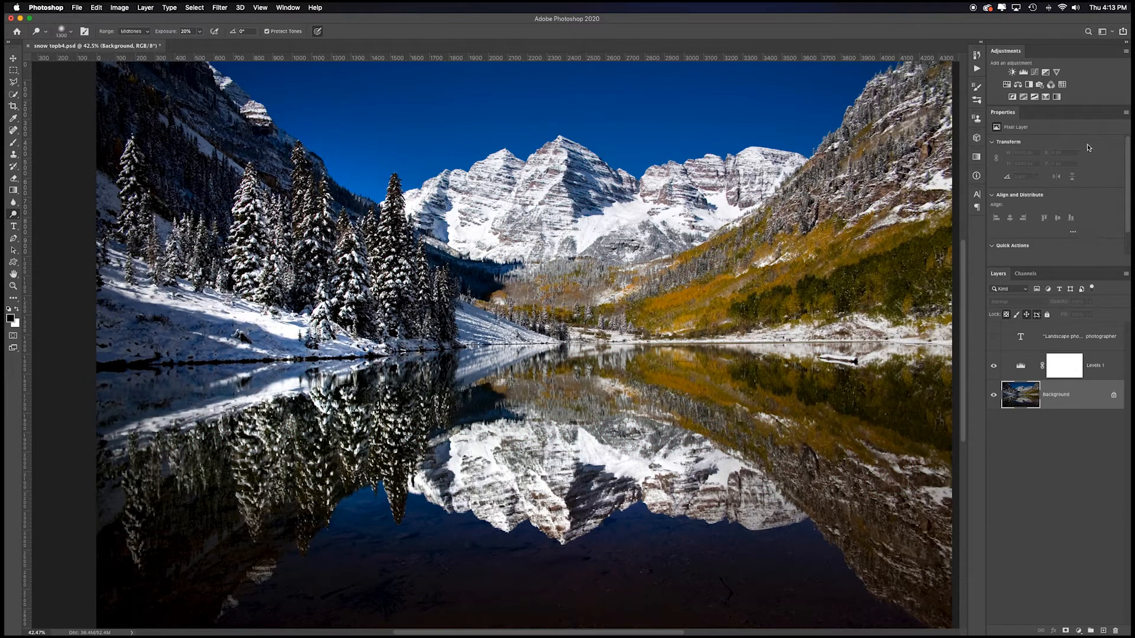
Step: Make black the foreground colour and add a Gradient Map adjustment layer above Levels 1
left_click(1078, 632)
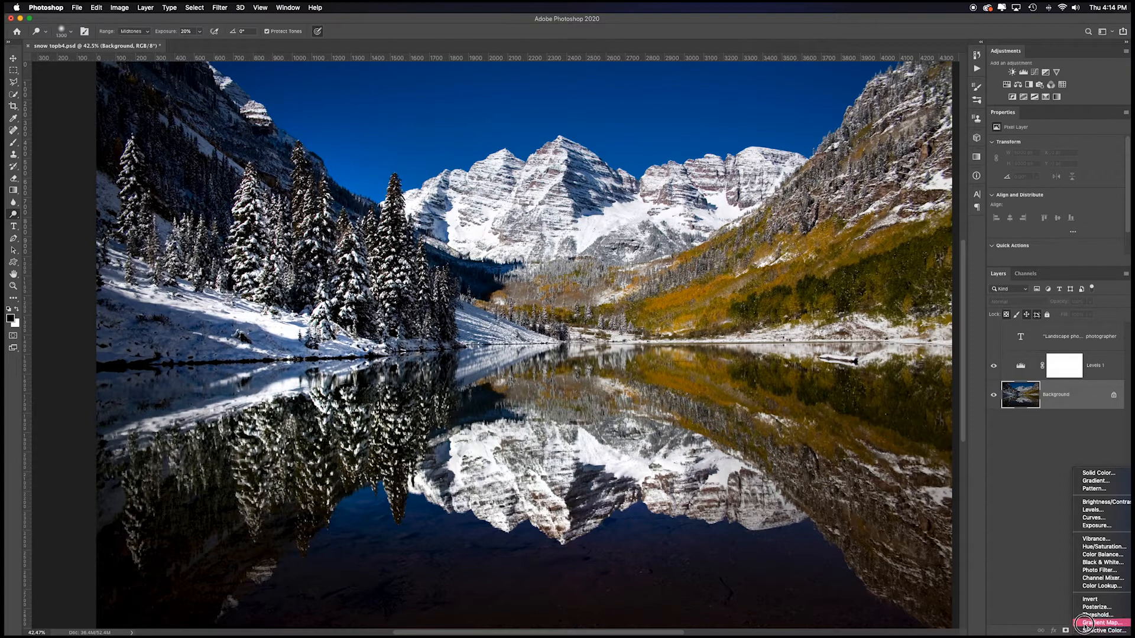
left_click(1060, 618)
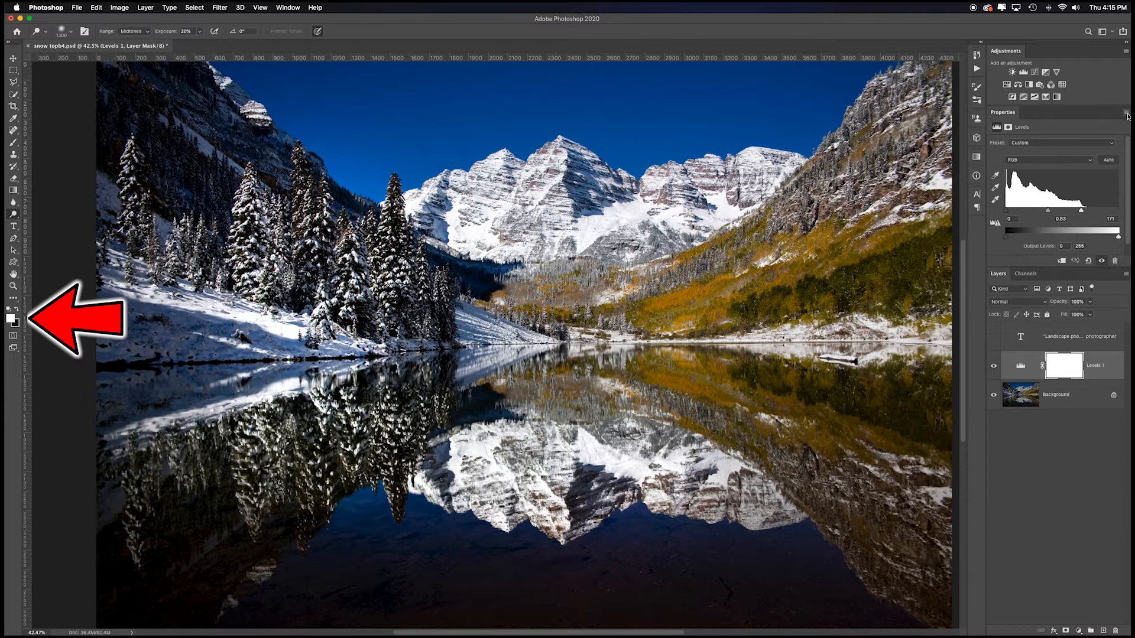
left_click(17, 309)
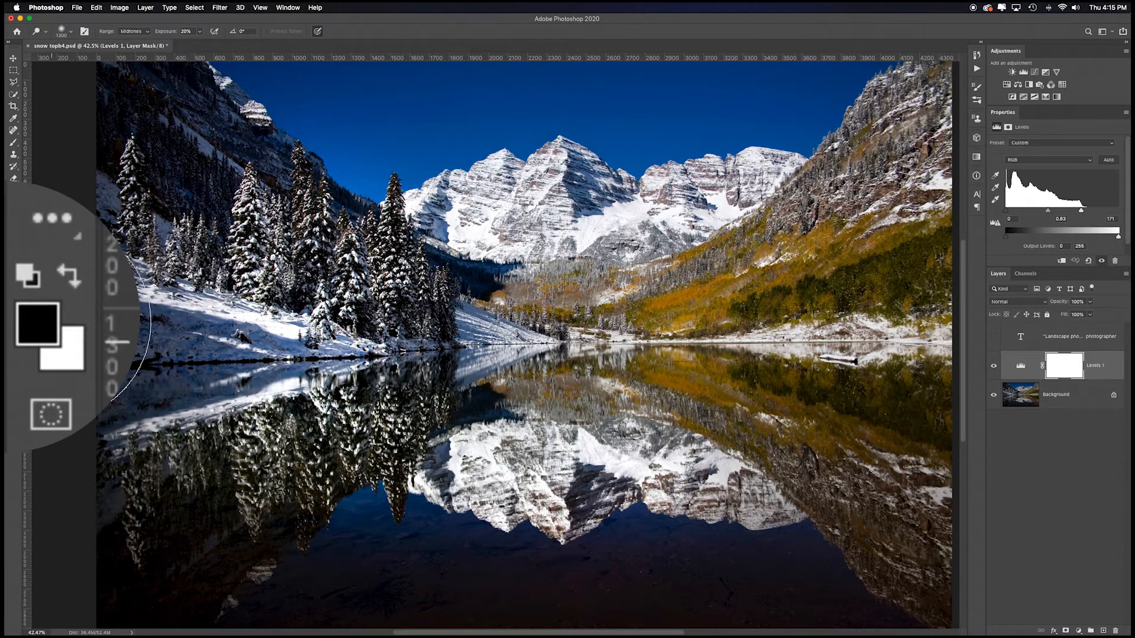
left_click(1057, 99)
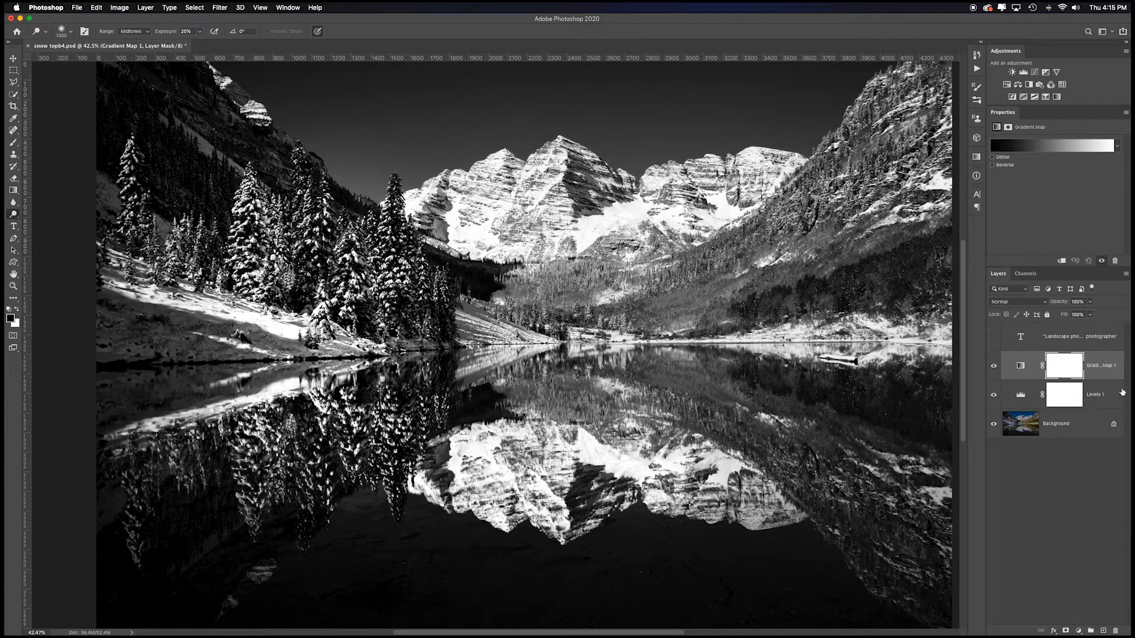
Step: Open the gradient map's gradient for editing and look through the Blues presets
left_click(1035, 145)
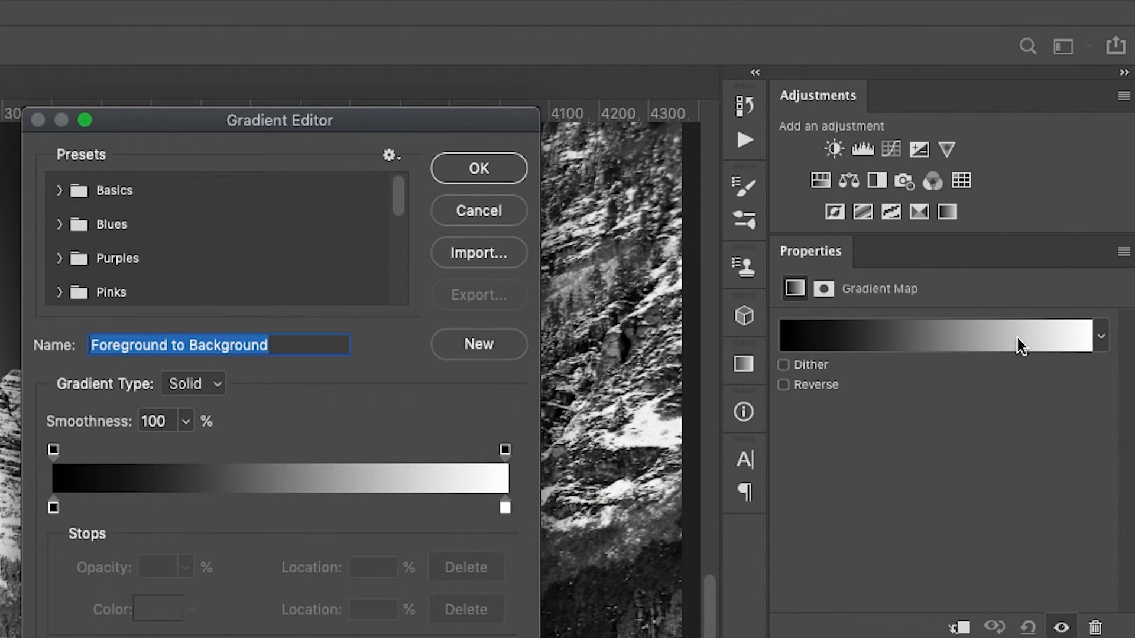
left_click_drag(311, 119, 300, 222)
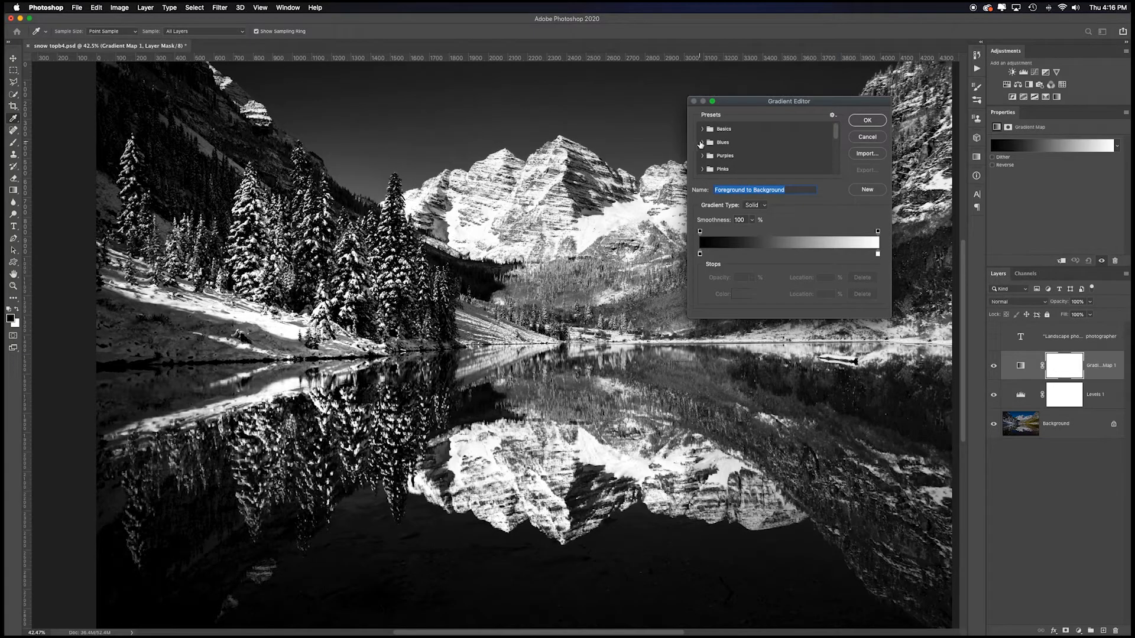
left_click(702, 143)
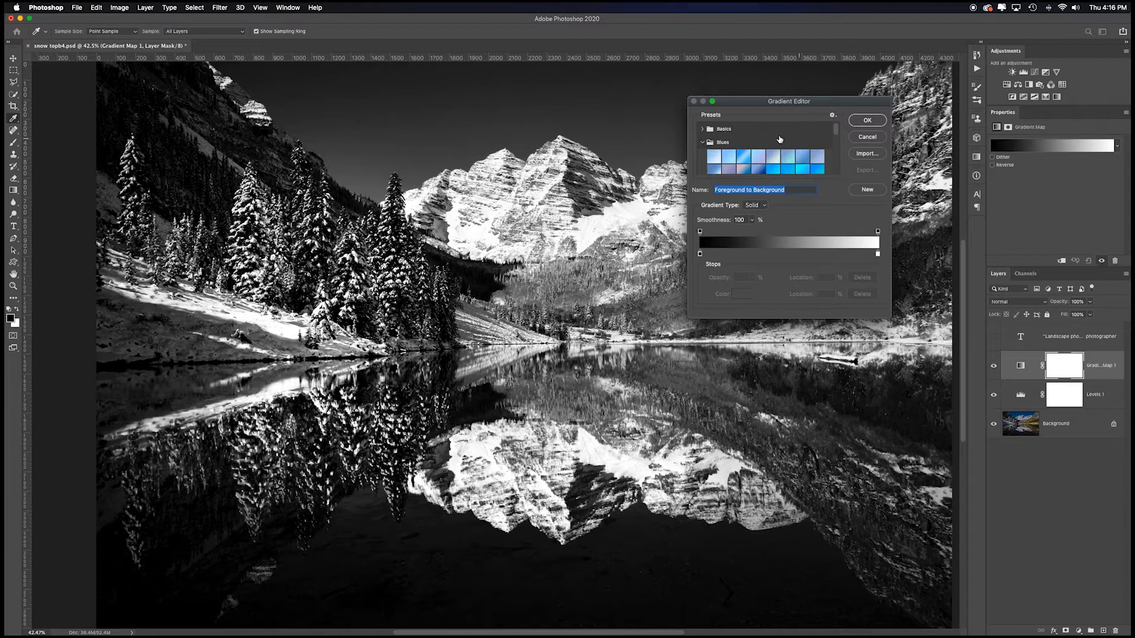
left_click(702, 142)
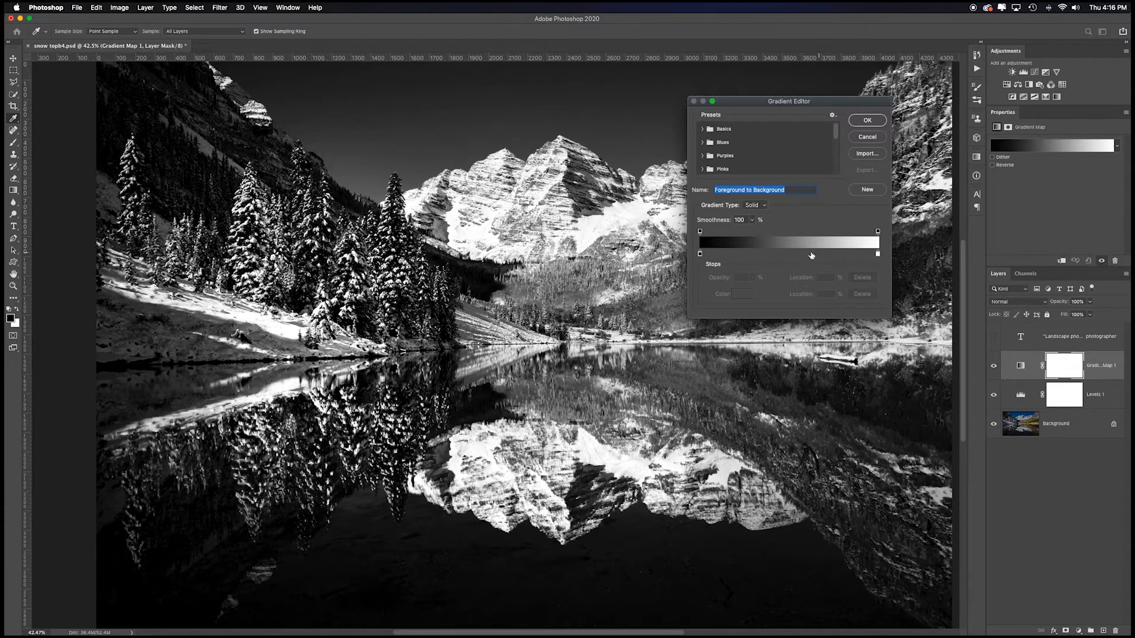
Step: Add a colour stop at 16% on the gradient and make it a strong blue with hue 232°
left_click(729, 255)
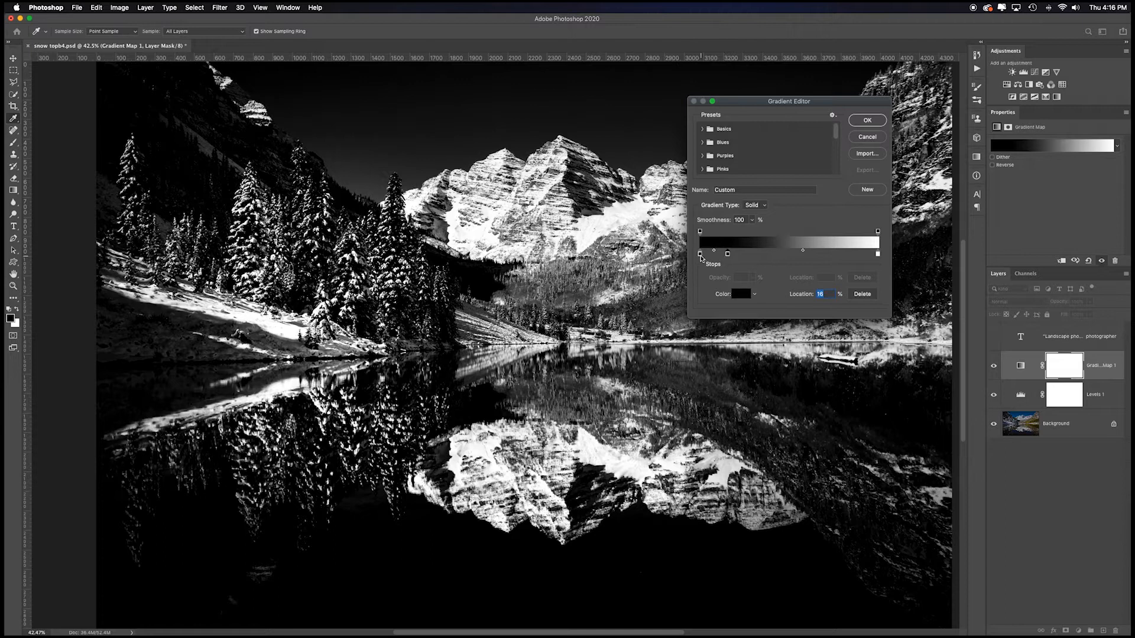
double_click(727, 254)
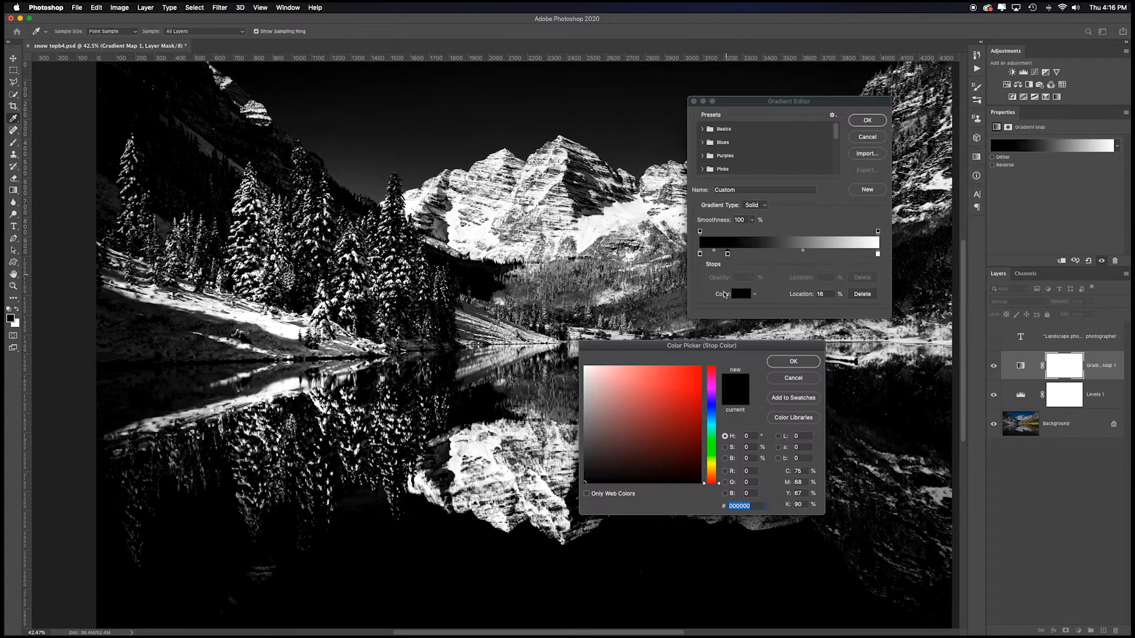
left_click_drag(725, 346, 820, 337)
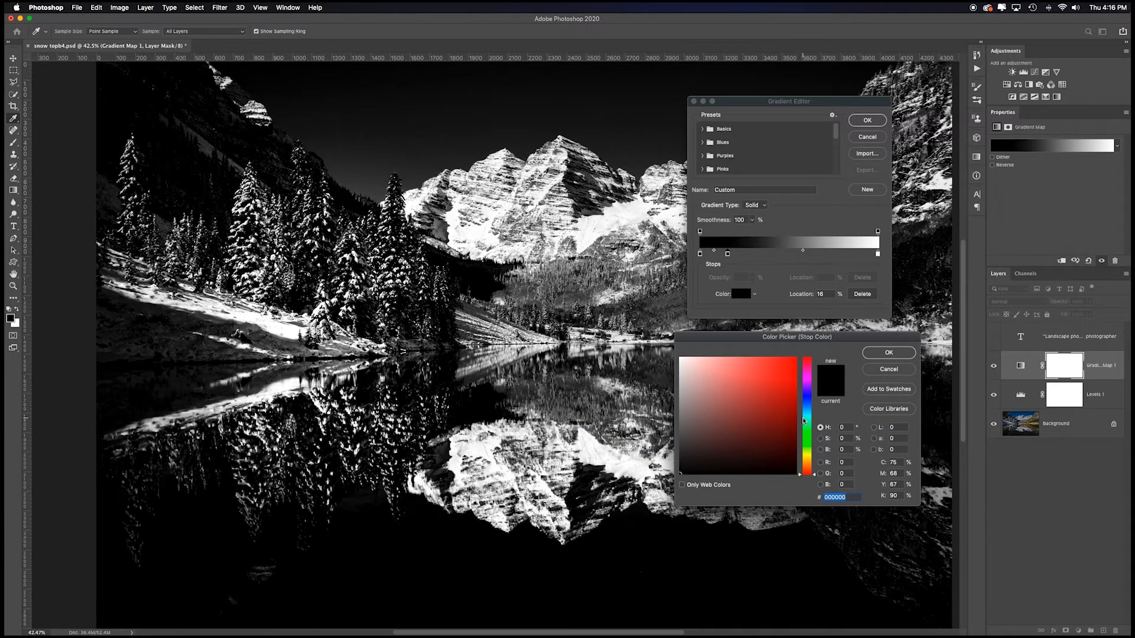
left_click(808, 402)
left_click(779, 385)
mouse_move(756, 375)
left_mouse_down()
mouse_move(748, 366)
mouse_move(781, 367)
left_mouse_up()
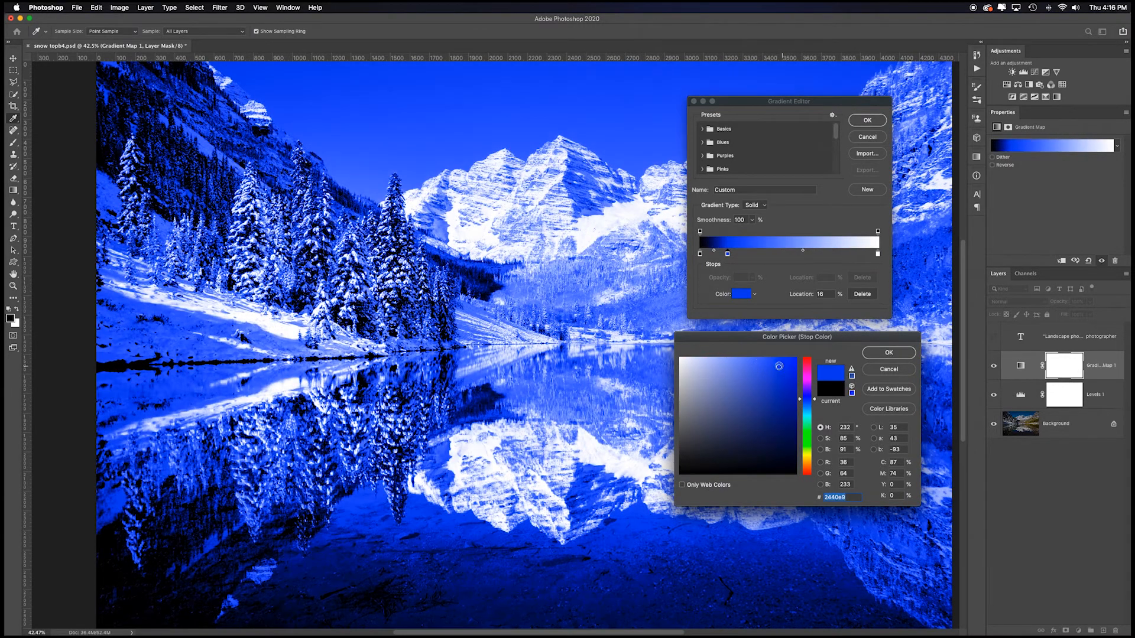
left_click(889, 352)
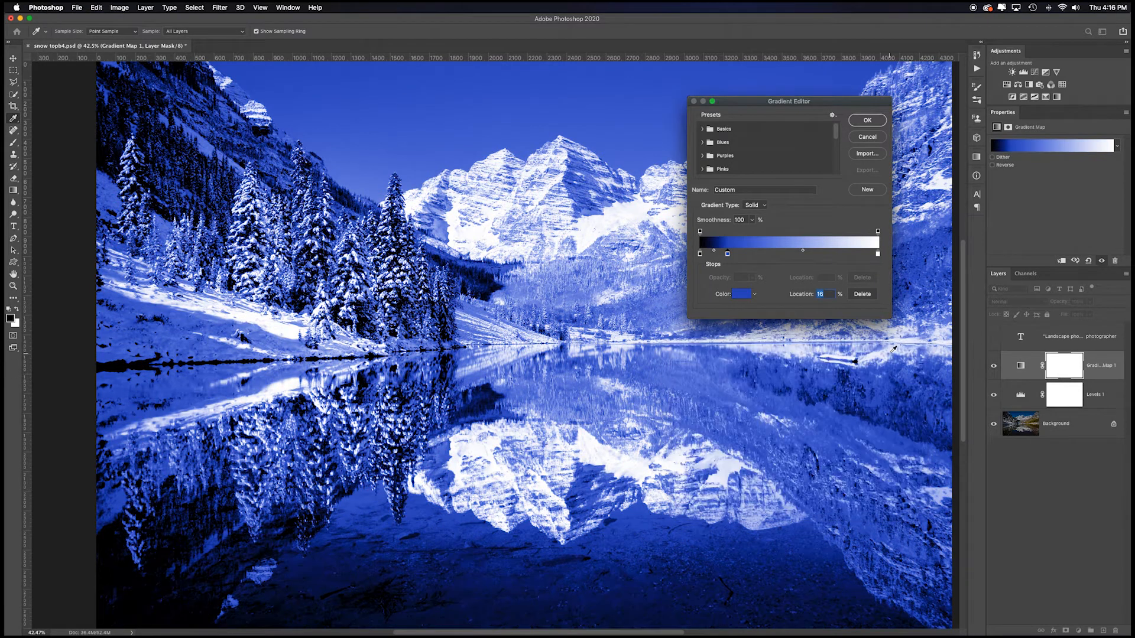
Step: Add a second colour stop at 77% on the gradient and make it a light blue with hue 232°
left_click(837, 255)
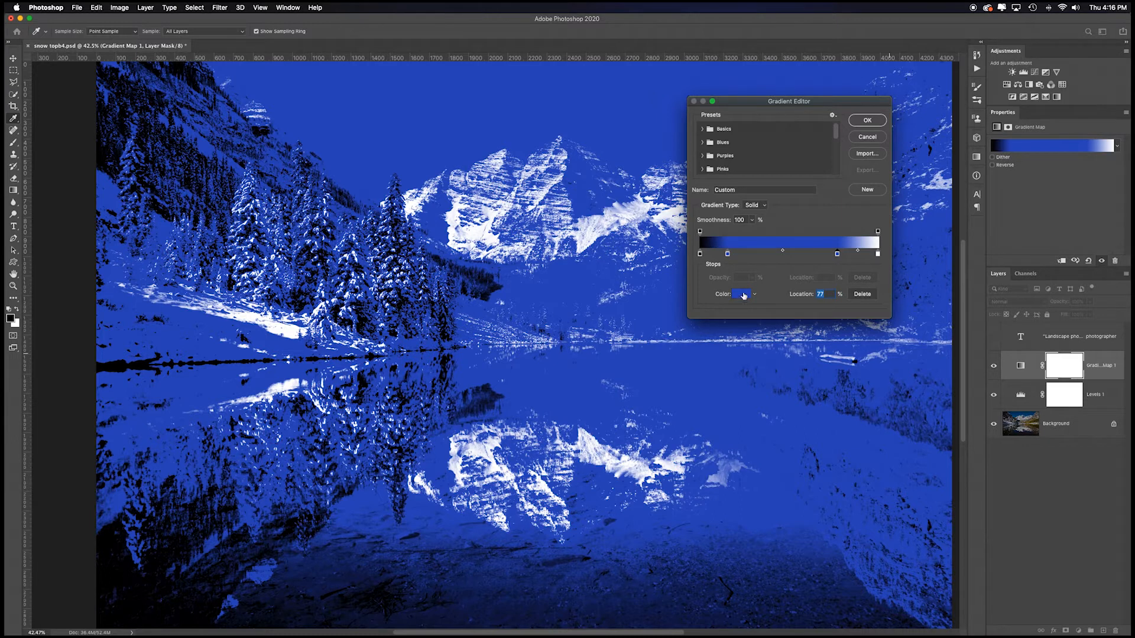
double_click(838, 255)
left_click(709, 364)
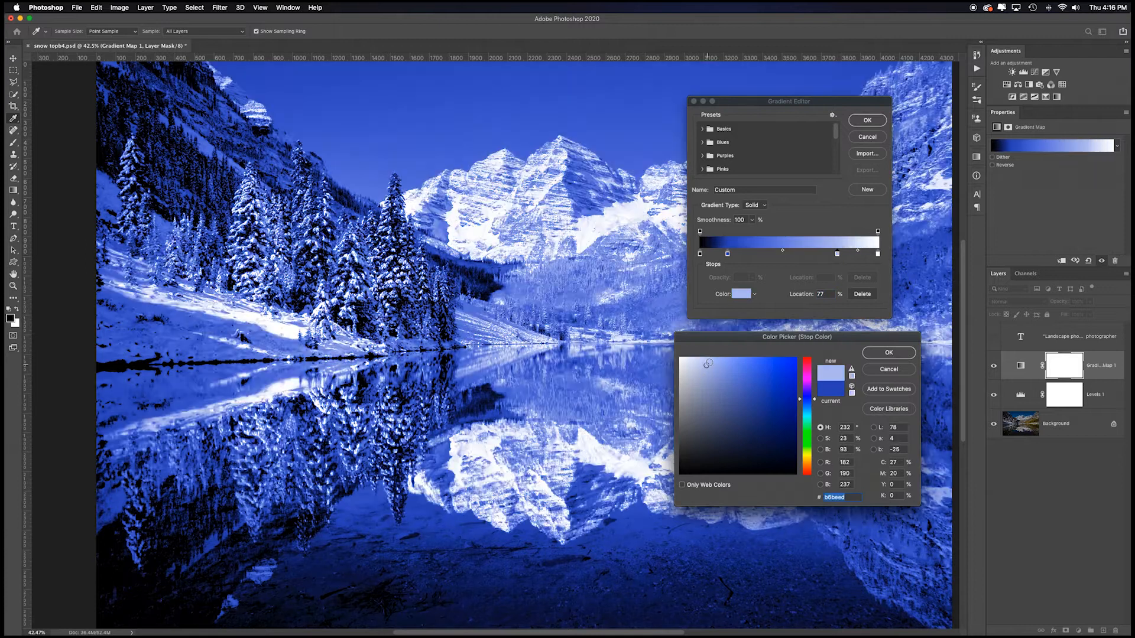
left_click(889, 353)
Step: Move the strong blue stop to 21% and the light blue stop to 83% along the gradient
left_click_drag(791, 101, 814, 100)
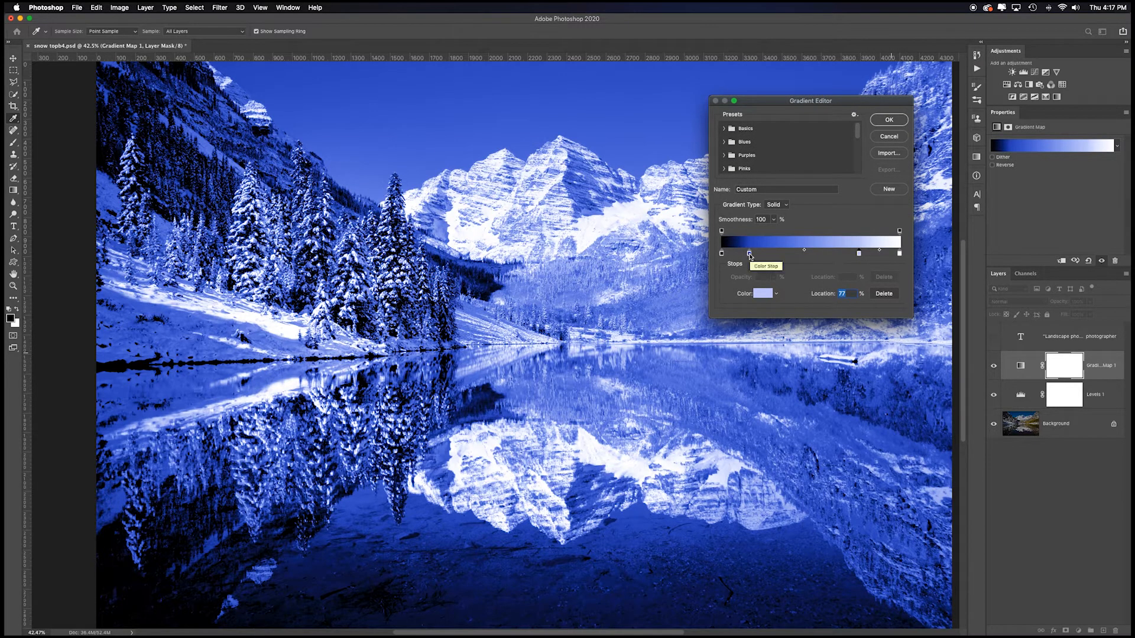
mouse_move(750, 253)
left_mouse_down()
mouse_move(733, 254)
mouse_move(777, 256)
mouse_move(763, 254)
left_mouse_up()
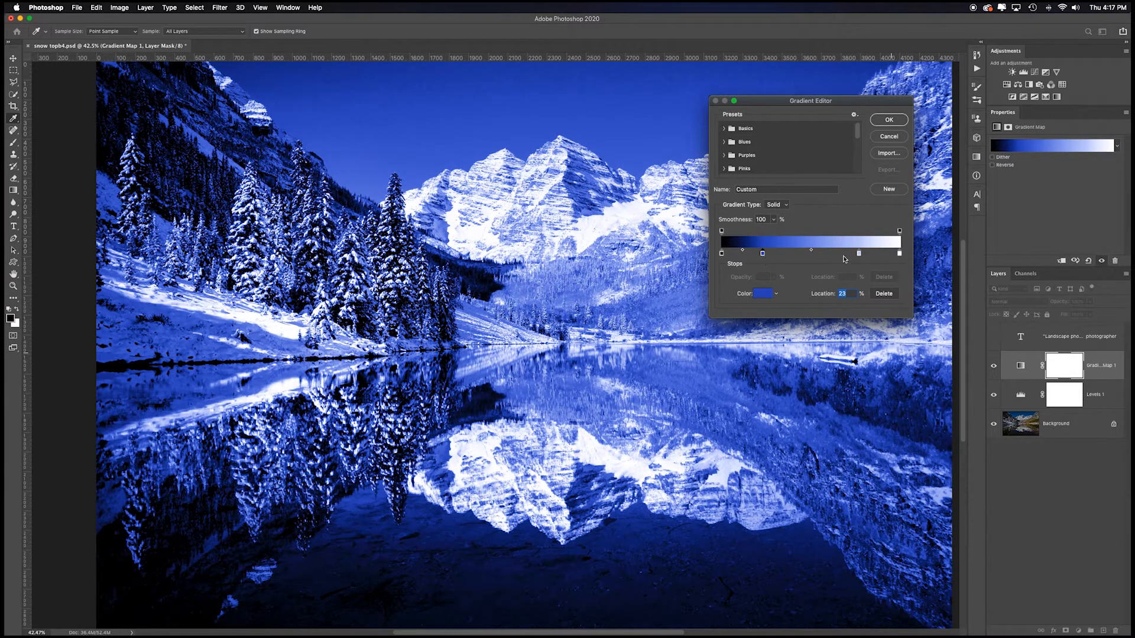
mouse_move(859, 255)
left_mouse_down()
mouse_move(845, 255)
mouse_move(869, 255)
left_mouse_up()
left_click_drag(763, 255, 760, 254)
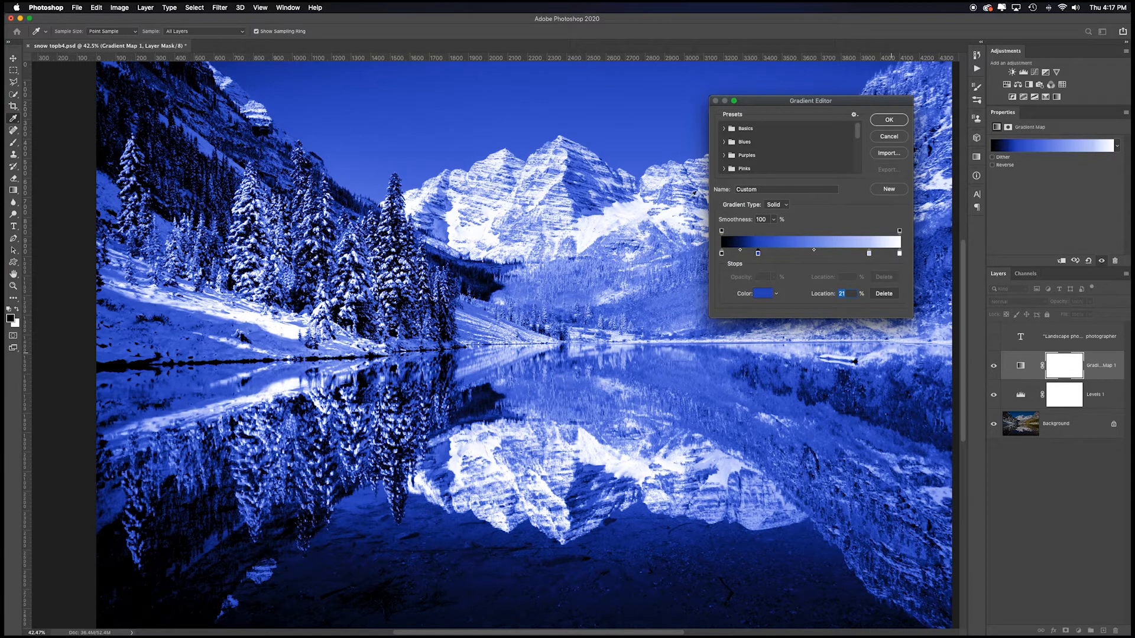
Step: Change the black stop at 0% to dark navy blue #020d44 and apply the gradient
double_click(721, 253)
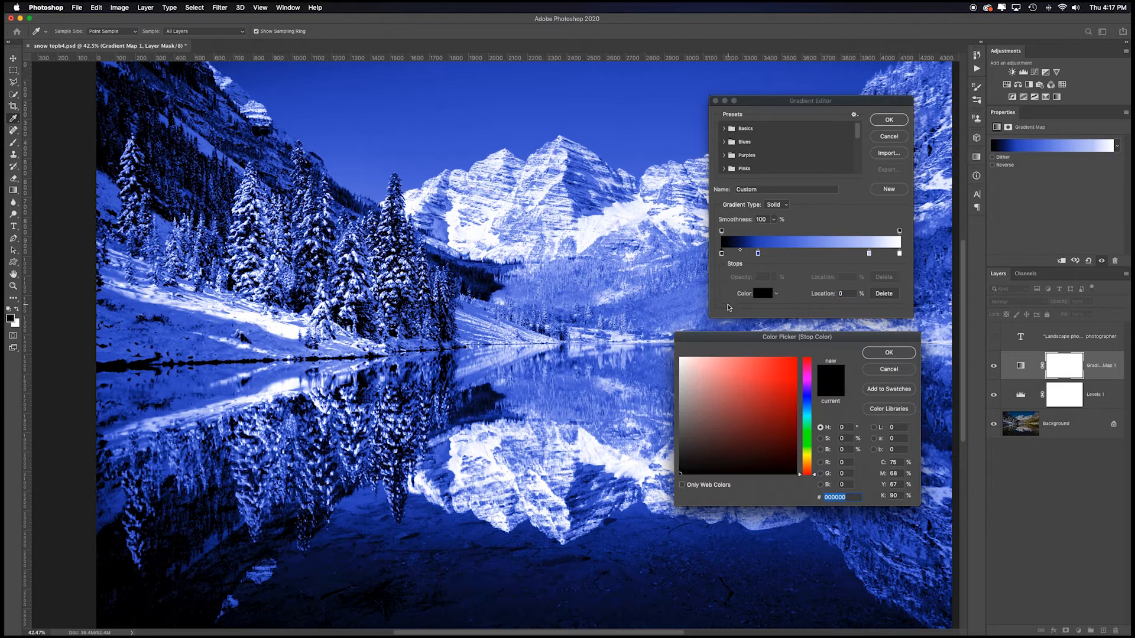
left_click(809, 401)
left_click(794, 435)
left_click(793, 444)
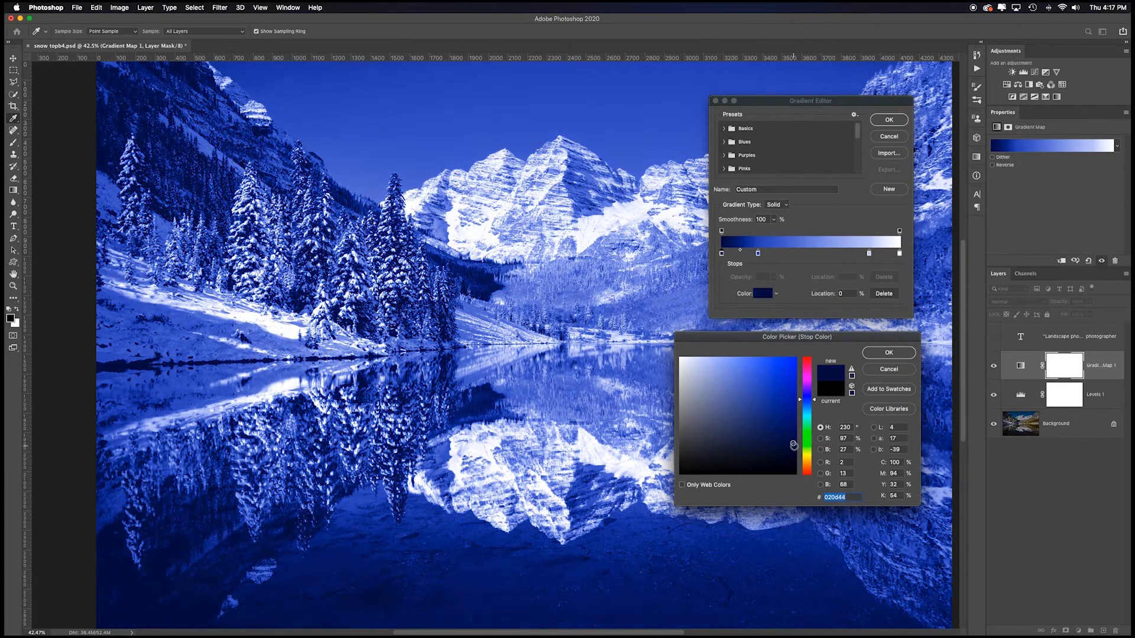
left_click(888, 352)
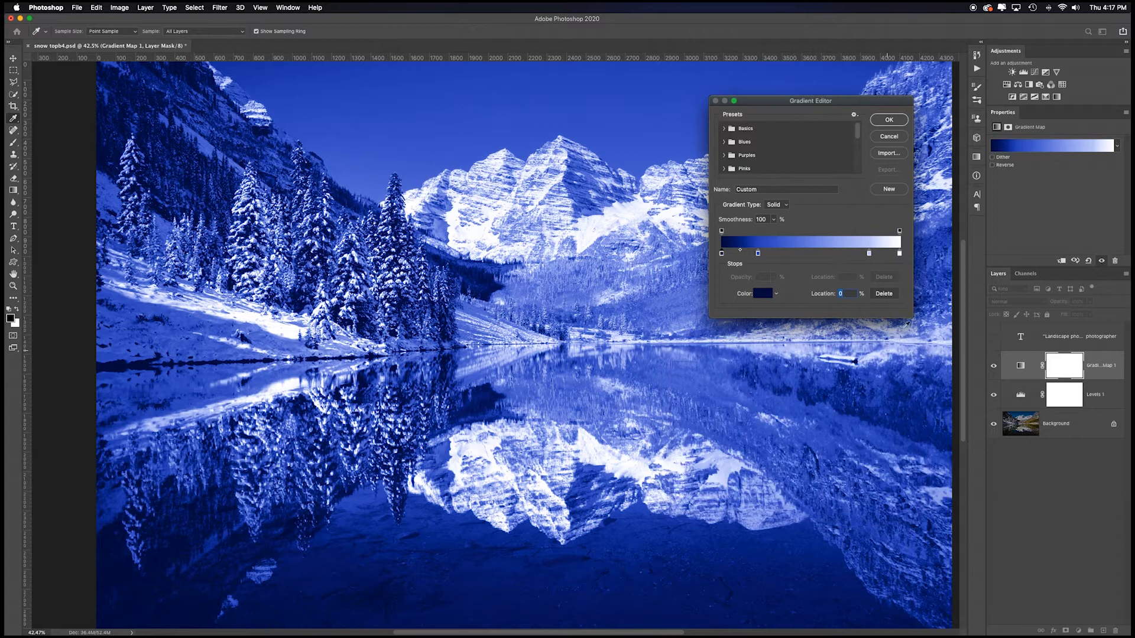
left_click(889, 120)
key("o")
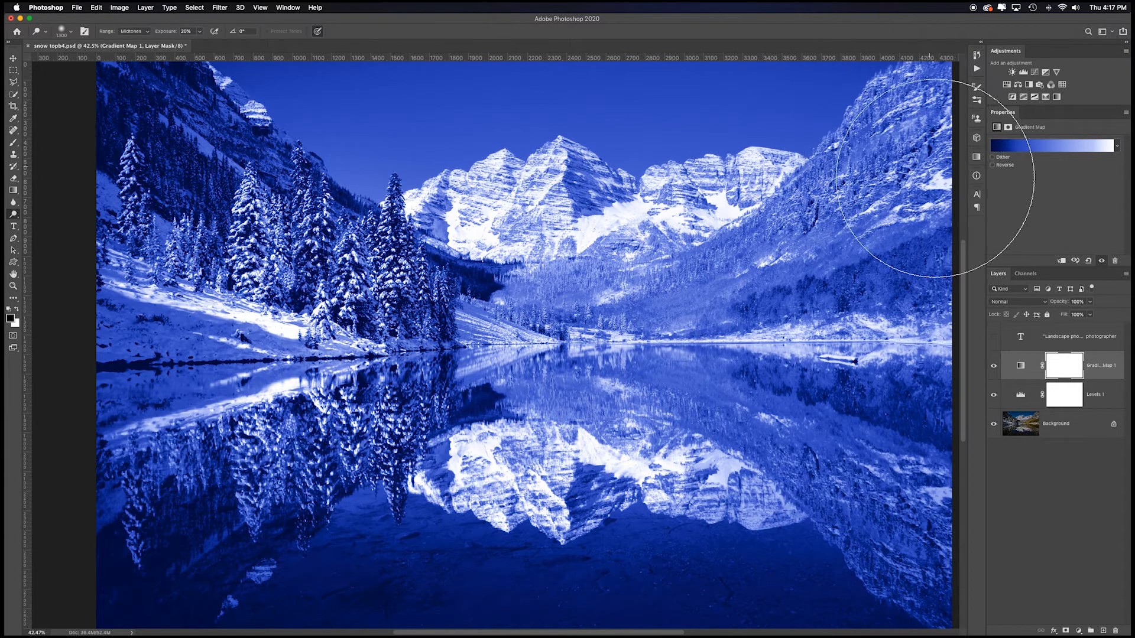
Step: Change the gradient map's light blue stop at 83% to a pale yellow and apply the gradient
left_click(1045, 150)
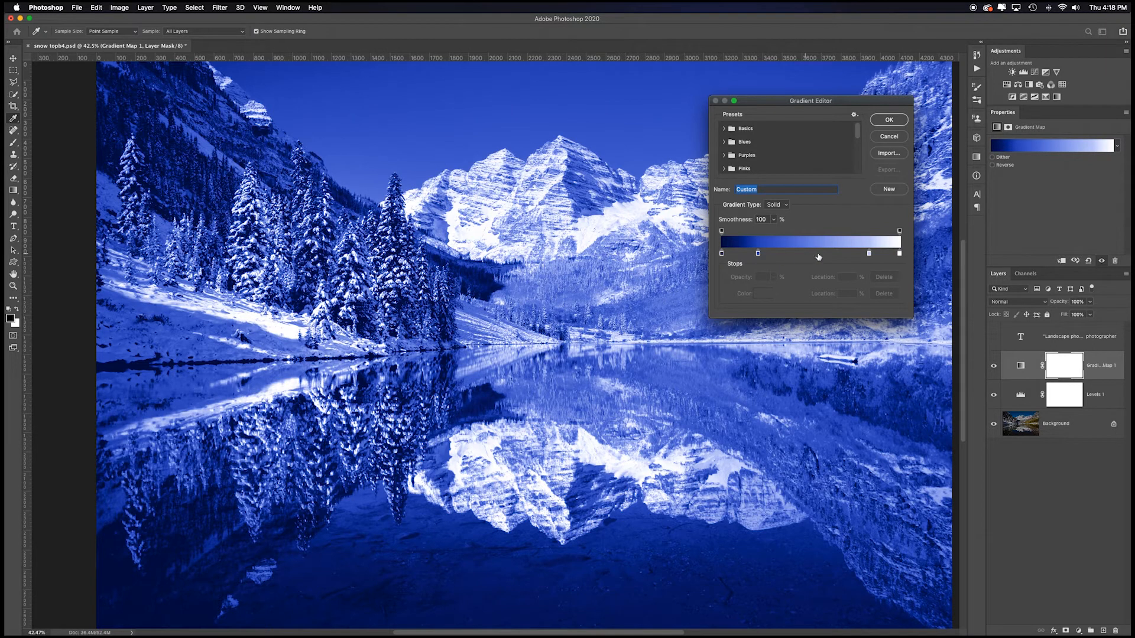
left_click(869, 253)
double_click(869, 253)
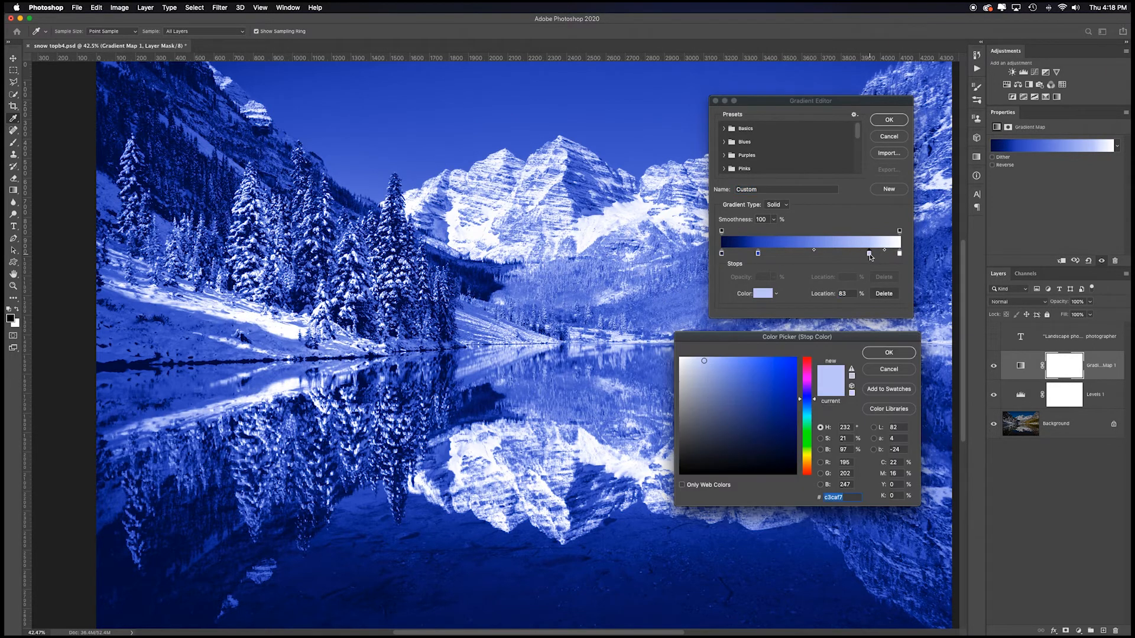
left_click(807, 455)
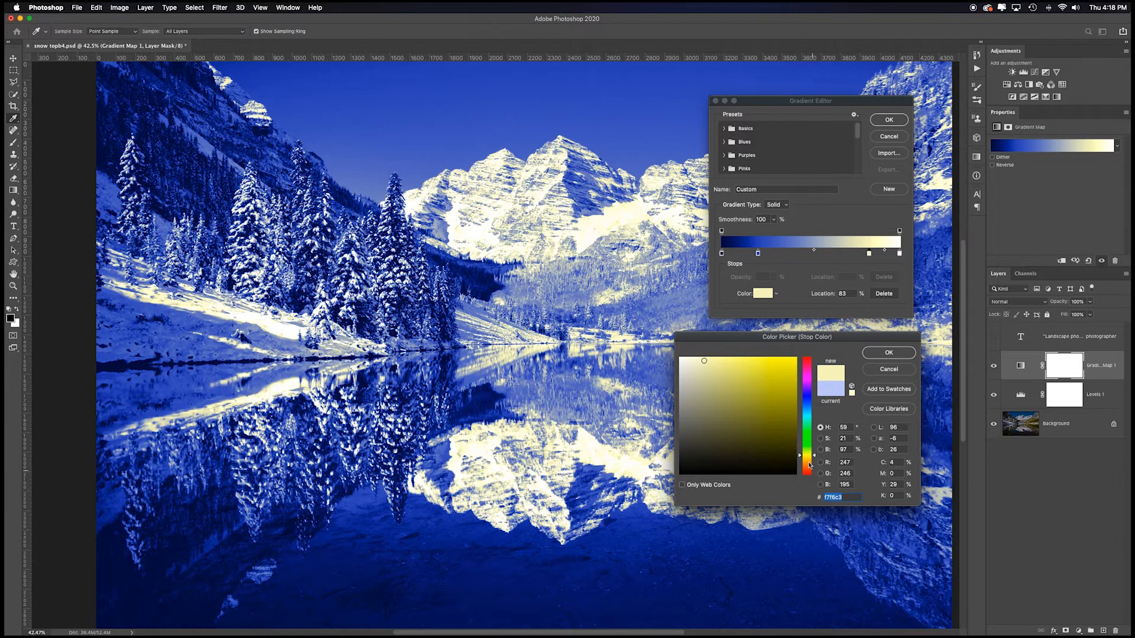
left_click(889, 352)
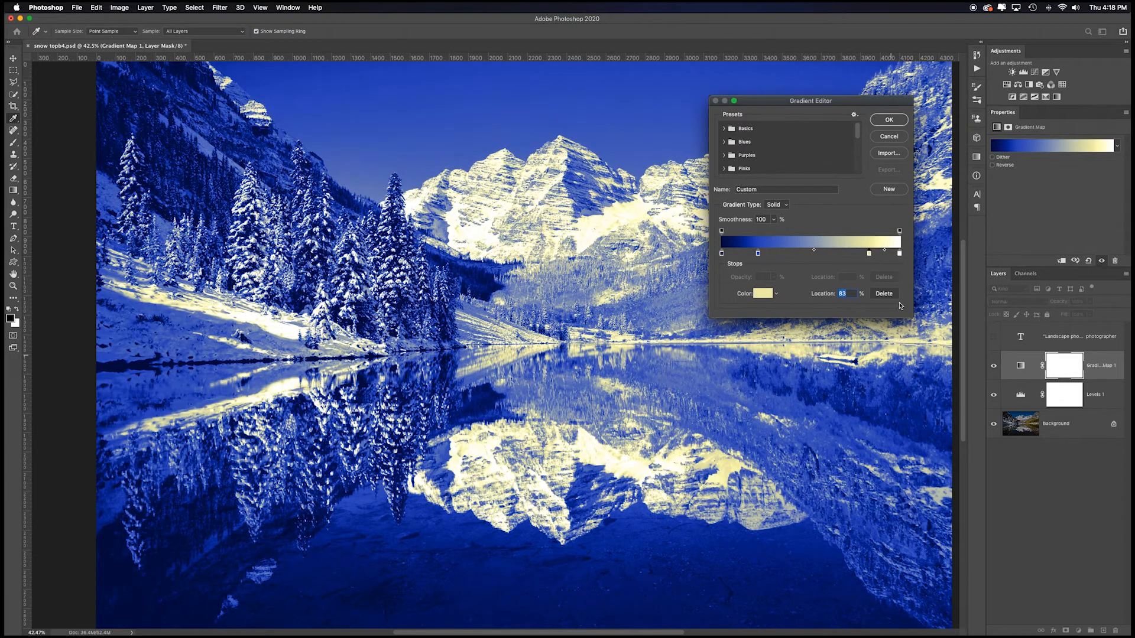
left_click(889, 120)
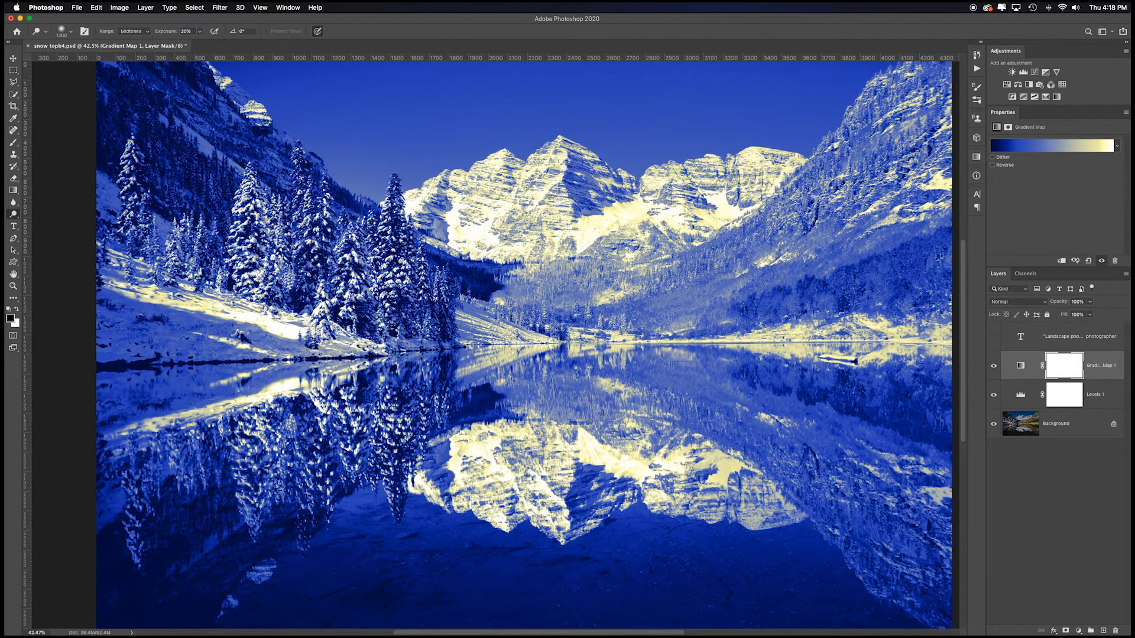